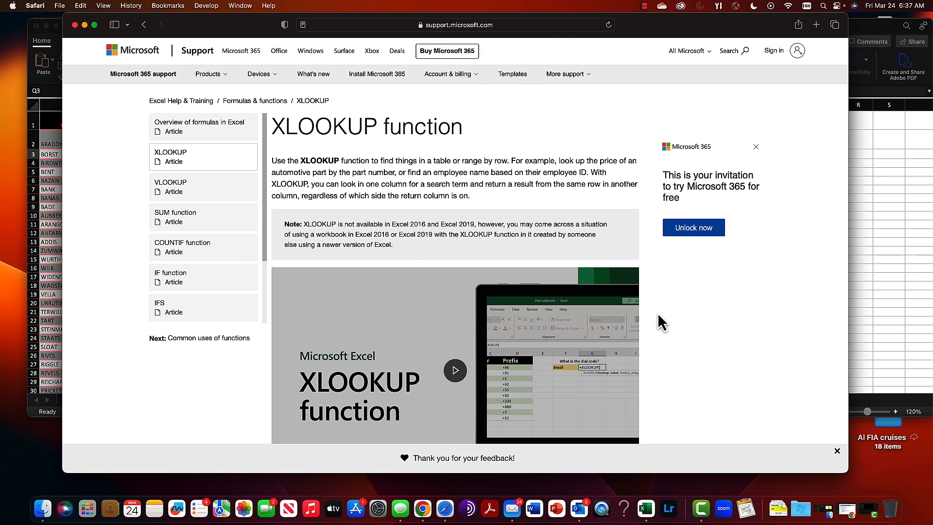
# Read the XLOOKUP support article, examining its availability note, syntax, argument descriptions and examples
pyautogui.scroll(-1, 662, 323)
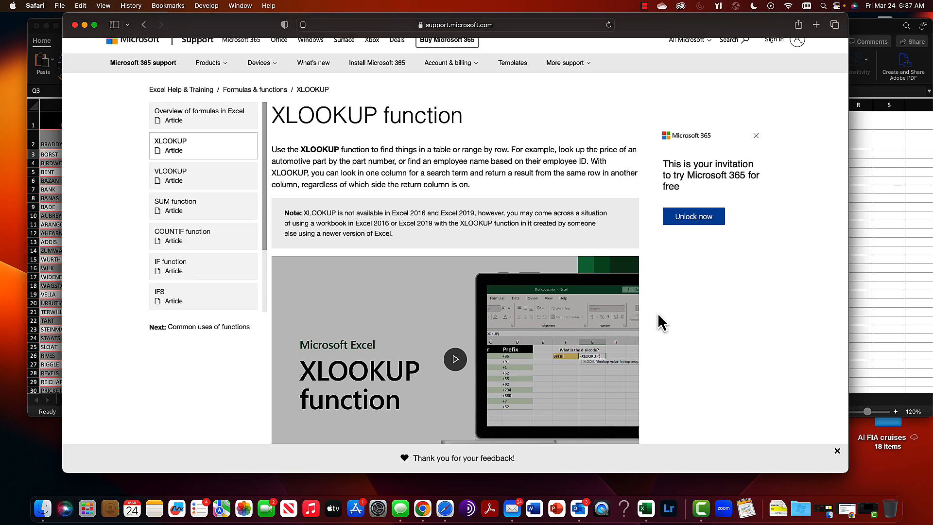
pyautogui.scroll(-10, 659, 315)
pyautogui.scroll(-15, 658, 315)
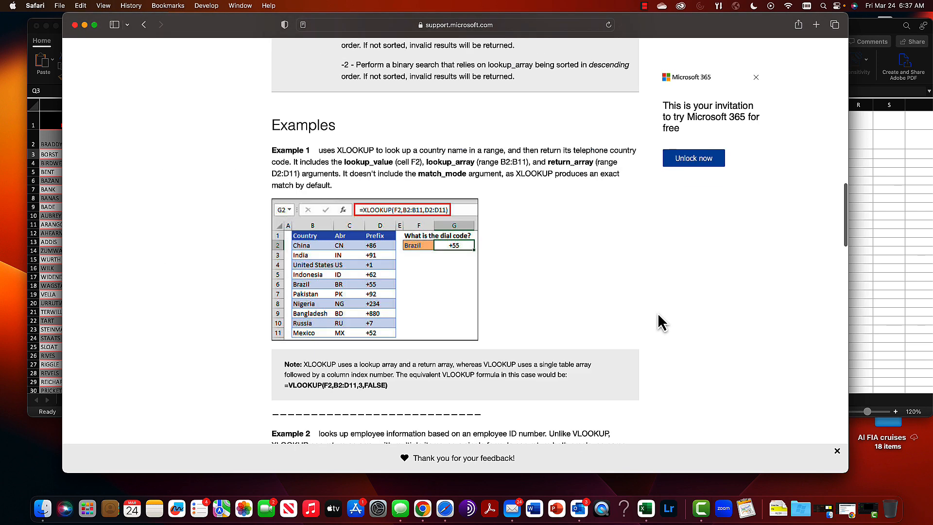
pyautogui.scroll(8, 663, 313)
pyautogui.scroll(20, 663, 312)
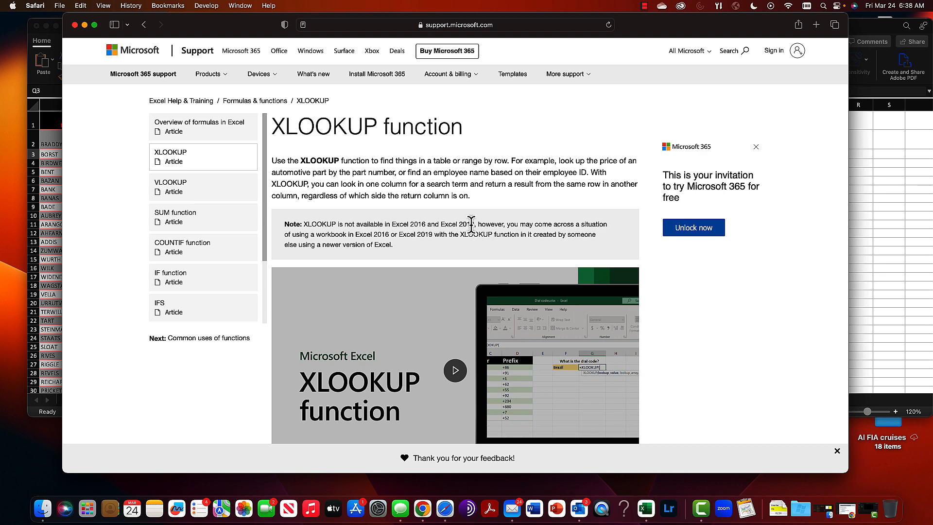
pyautogui.scroll(-5, 409, 265)
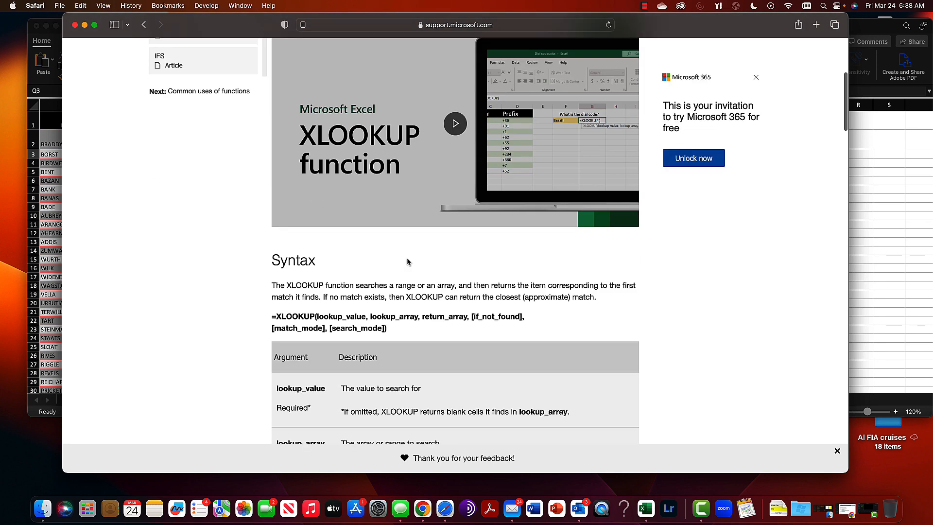
pyautogui.scroll(-3, 407, 261)
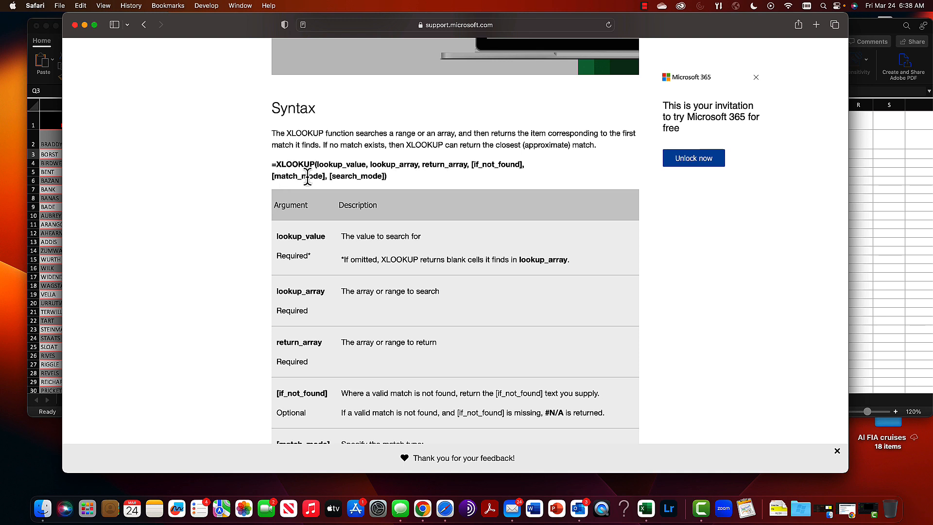
pyautogui.scroll(-3, 388, 237)
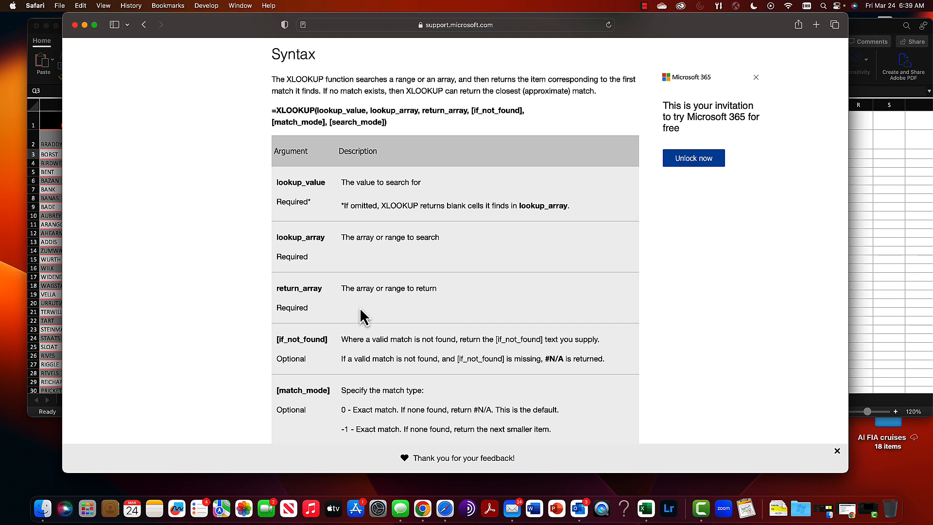
pyautogui.scroll(-3, 360, 309)
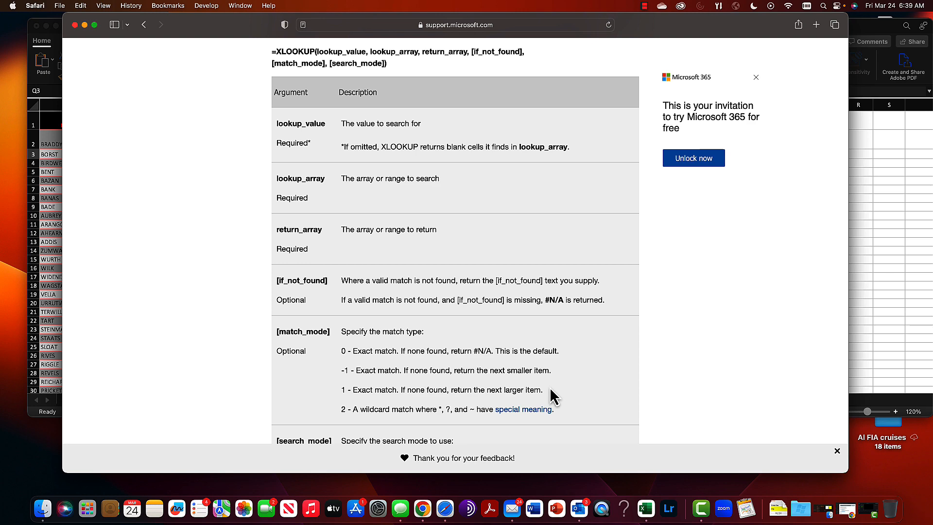
pyautogui.scroll(-5, 426, 420)
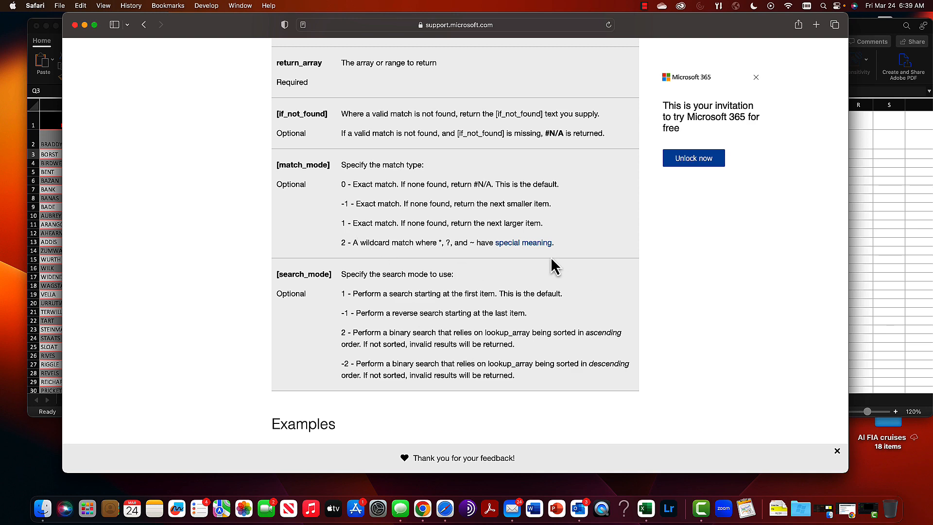
pyautogui.scroll(15, 488, 263)
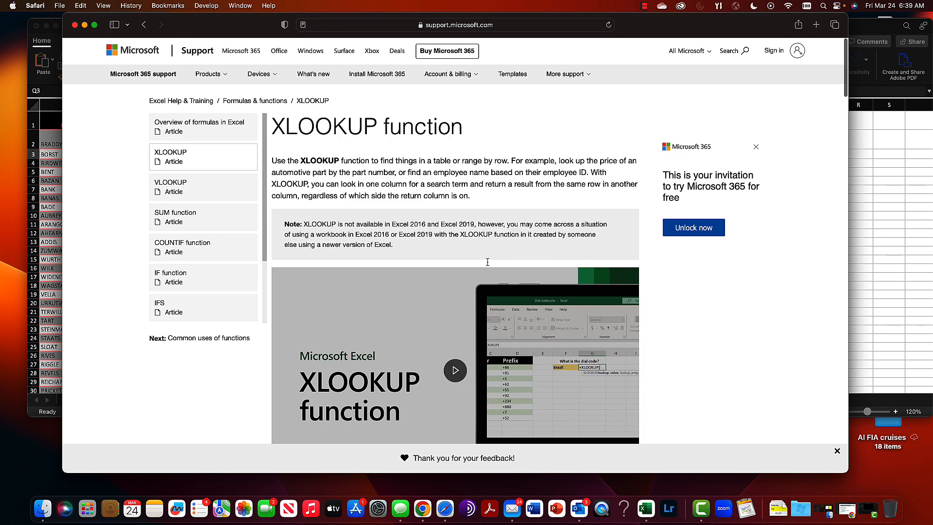
# Switch to the XLOOKUP Example workbook in Excel and inspect the Expected Salary cell O3 and the Emploee ID lookup cell Q3
pyautogui.click(881, 264)
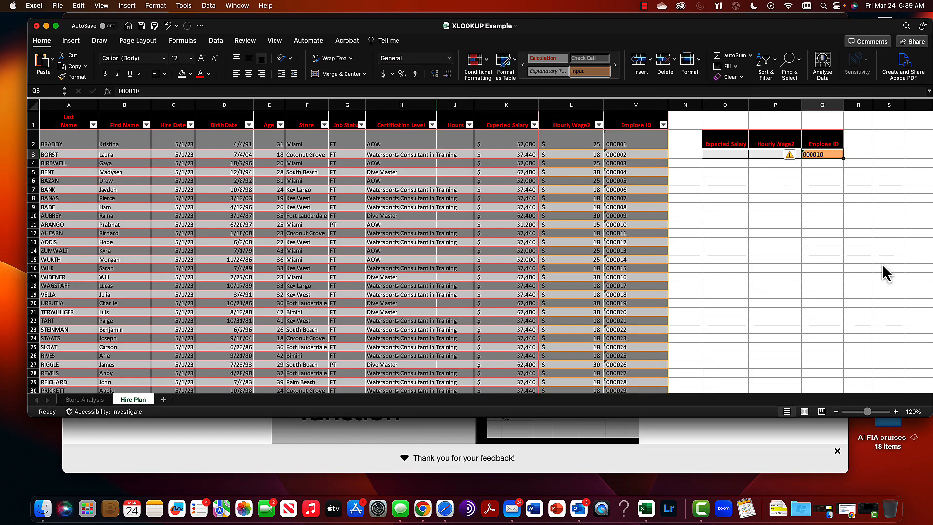
pyautogui.click(763, 209)
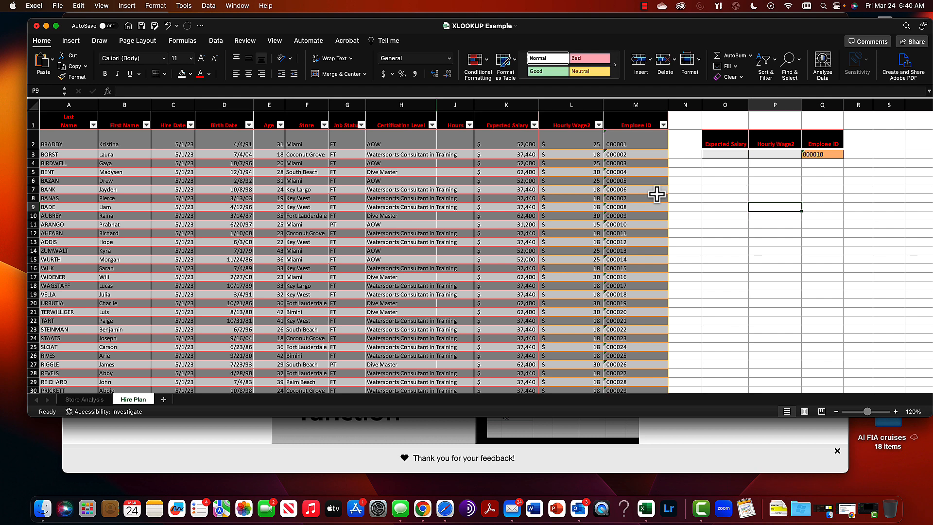
pyautogui.click(713, 153)
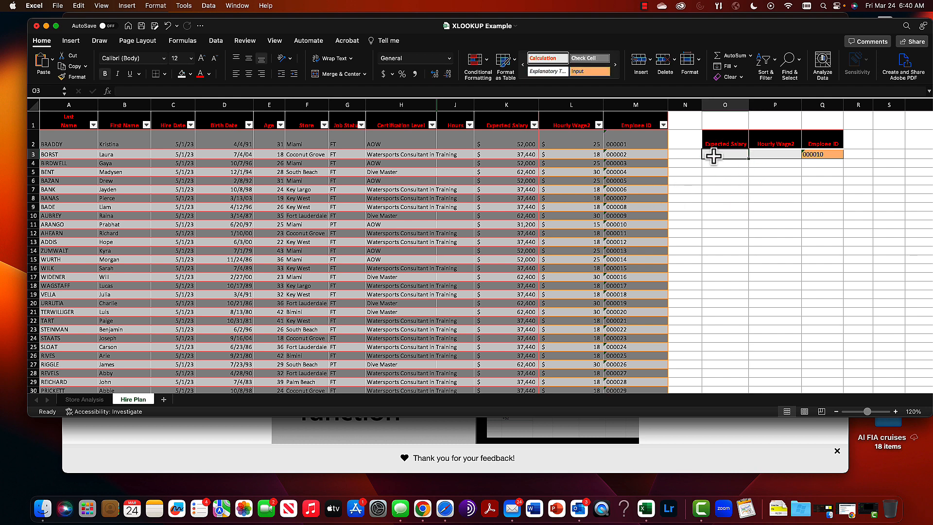
pyautogui.click(819, 154)
# Start an XLOOKUP formula in cell O3 with the Formula Builder and set its lookup value to Q3
pyautogui.click(717, 153)
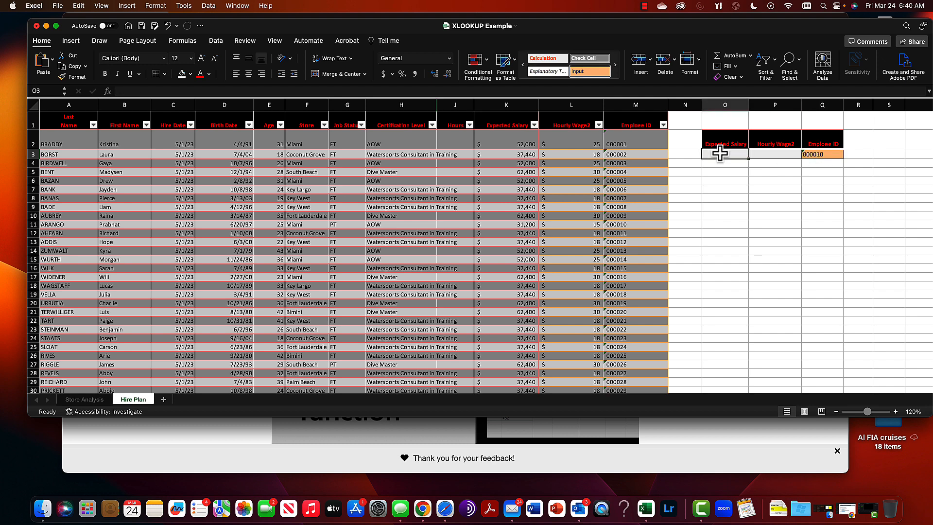
pyautogui.click(147, 91)
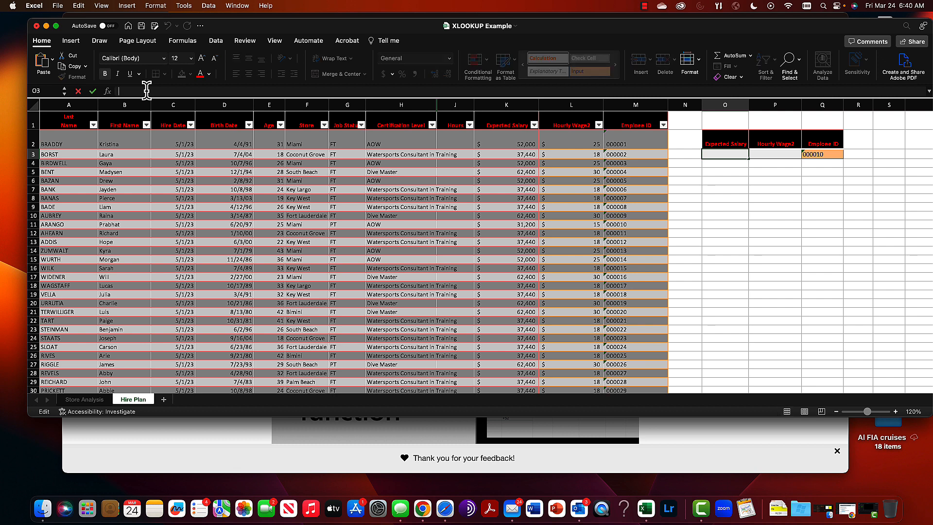
pyautogui.write('=xlooku')
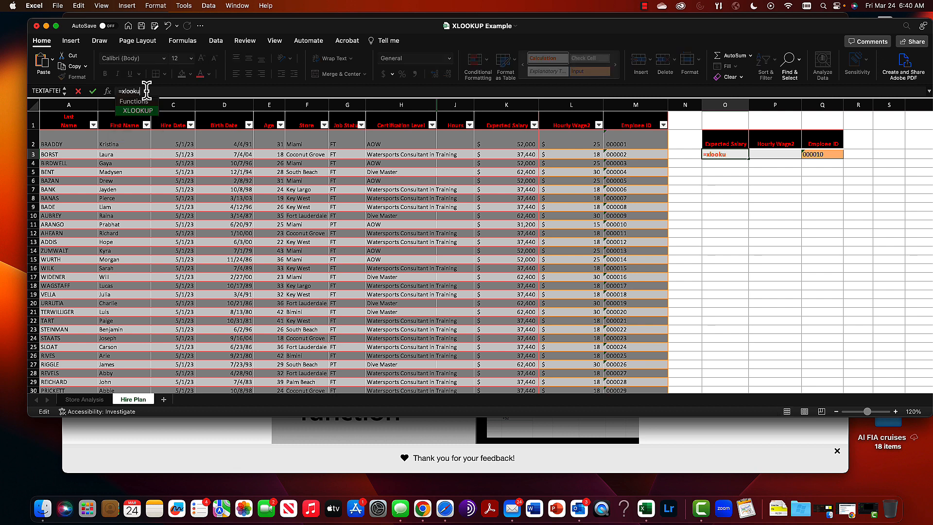
pyautogui.write('p(')
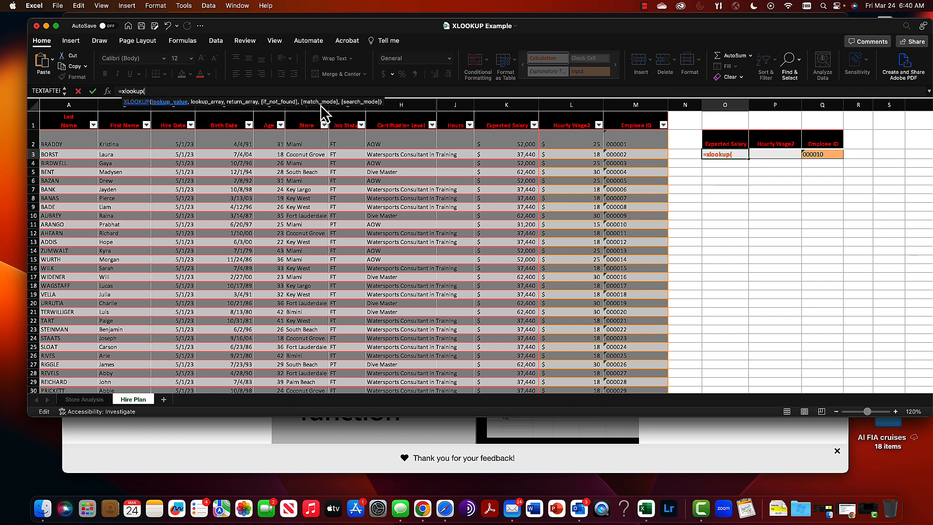
pyautogui.click(108, 91)
pyautogui.moveTo(884, 109); pyautogui.dragTo(393, 116)
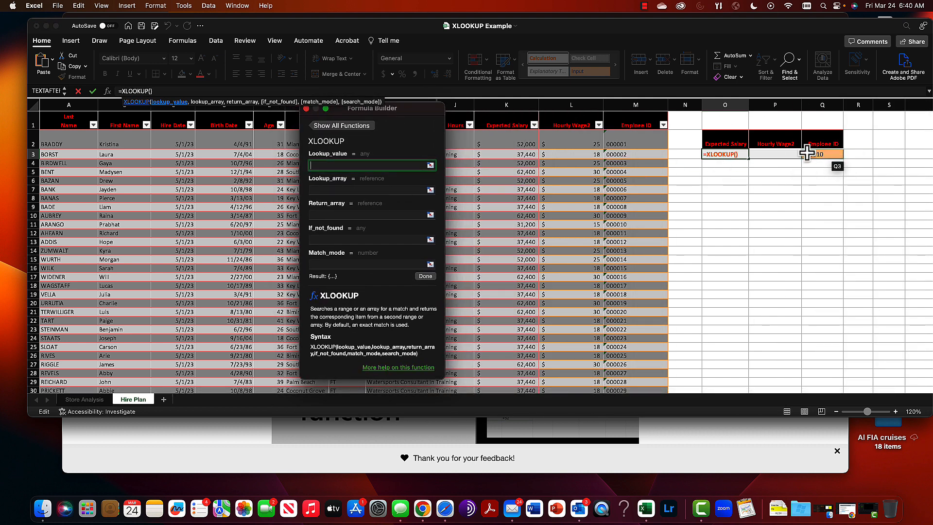
pyautogui.click(828, 155)
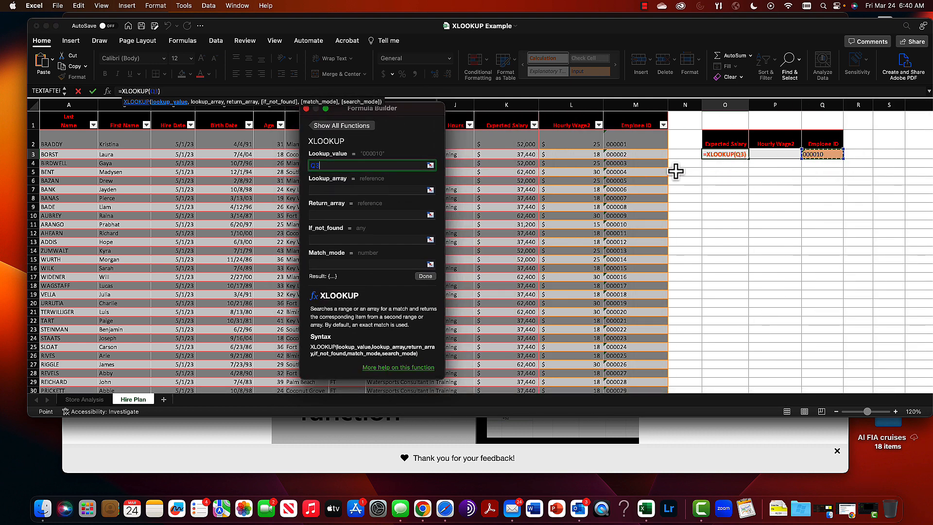
# Set the XLOOKUP lookup array to the table's whole Emploee ID column, Table3[Emploee ID]
pyautogui.click(425, 189)
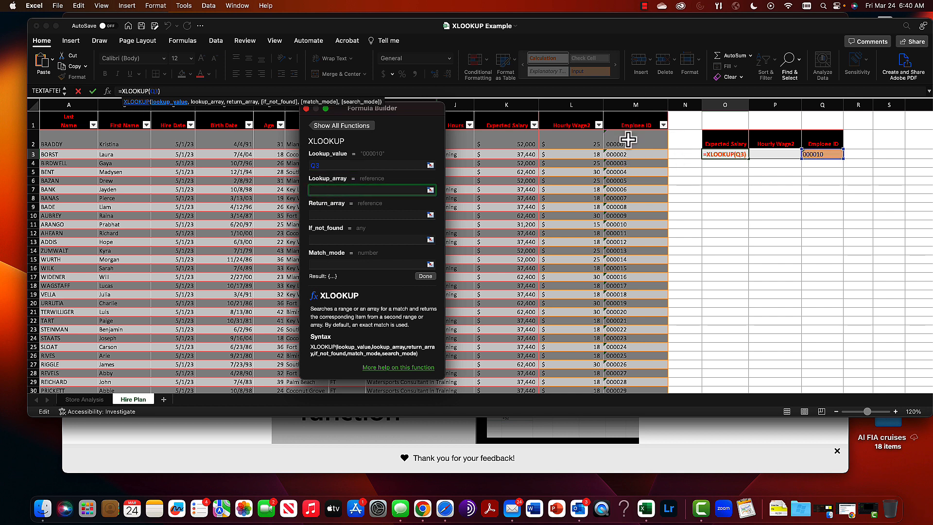
pyautogui.moveTo(628, 139); pyautogui.dragTo(623, 343)
pyautogui.scroll(20, 624, 343)
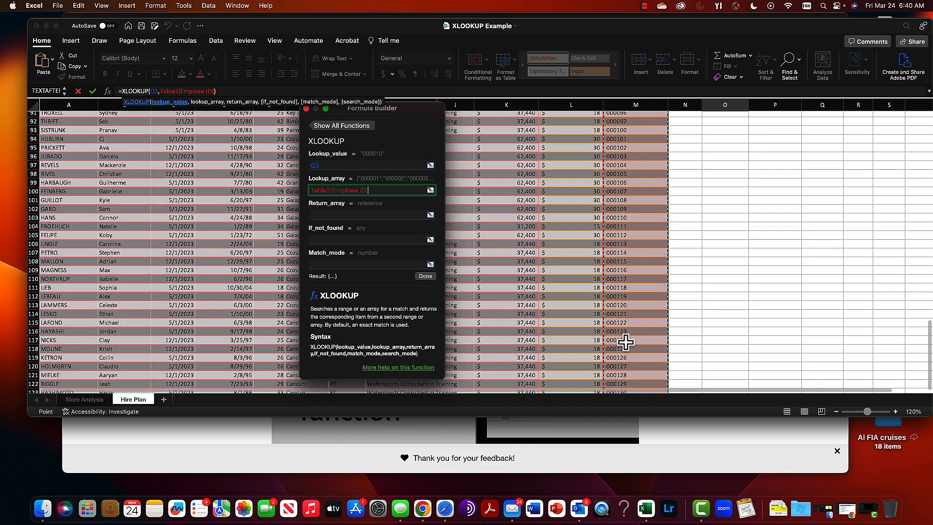
pyautogui.scroll(5, 625, 343)
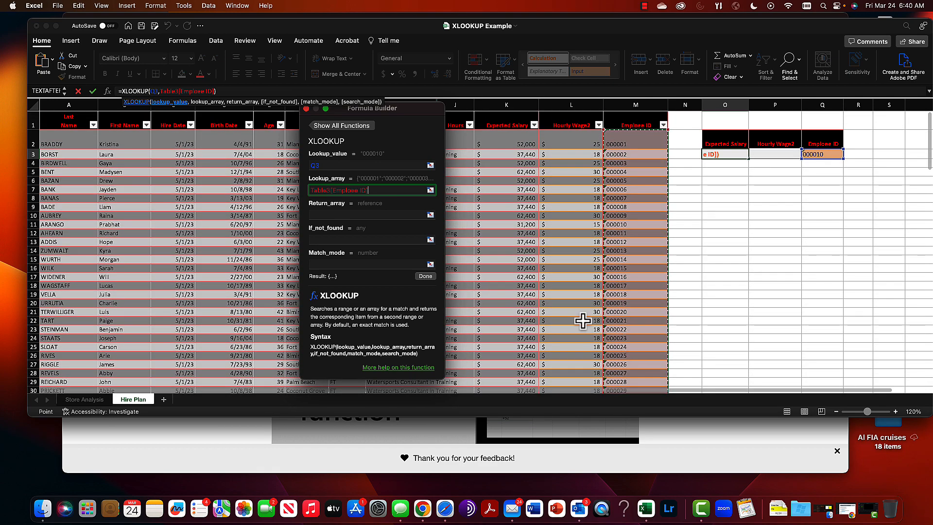
# Set the XLOOKUP return array to the table's full Expected Salary and Hourly Wage2 columns
pyautogui.click(335, 214)
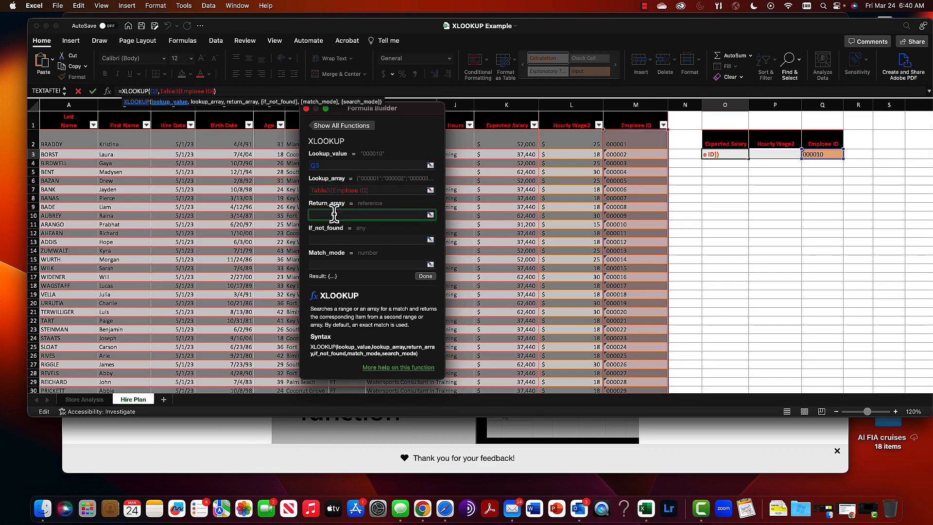
pyautogui.click(503, 141)
pyautogui.moveTo(548, 150); pyautogui.dragTo(555, 360)
pyautogui.scroll(20, 555, 360)
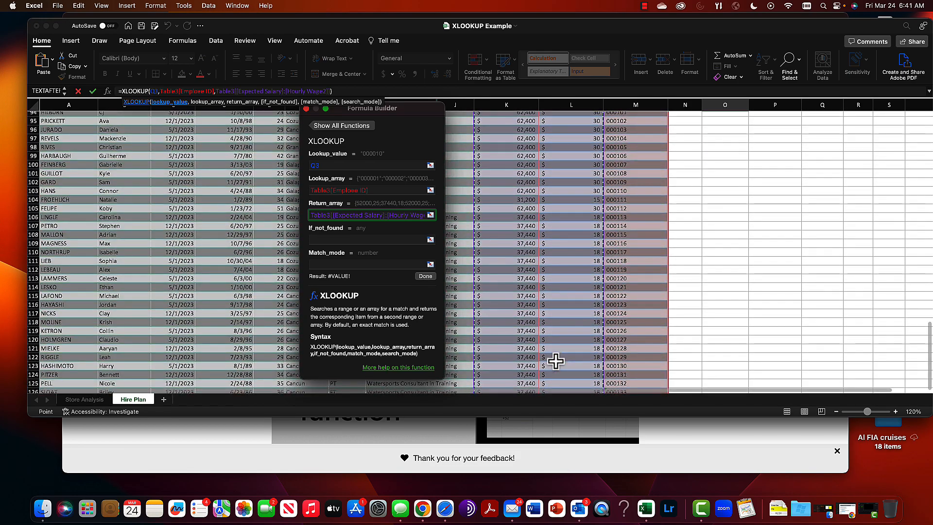
pyautogui.scroll(2, 555, 360)
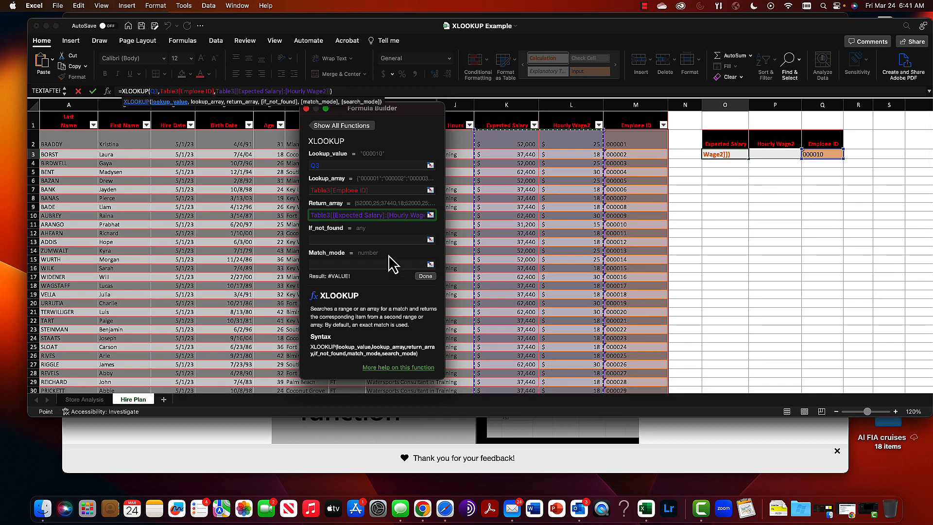
# Set the if-not-found argument to the text "This employee is no longer here"
pyautogui.click(358, 238)
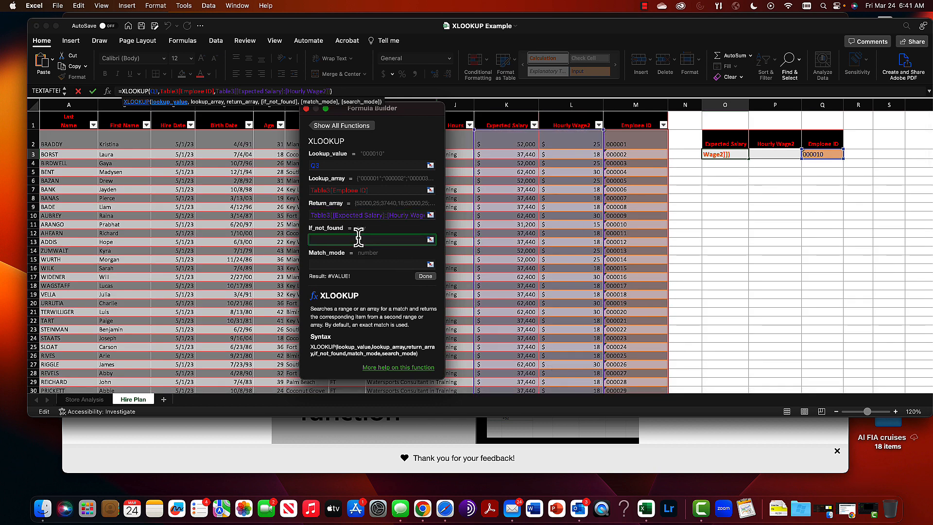
pyautogui.write('This emp')
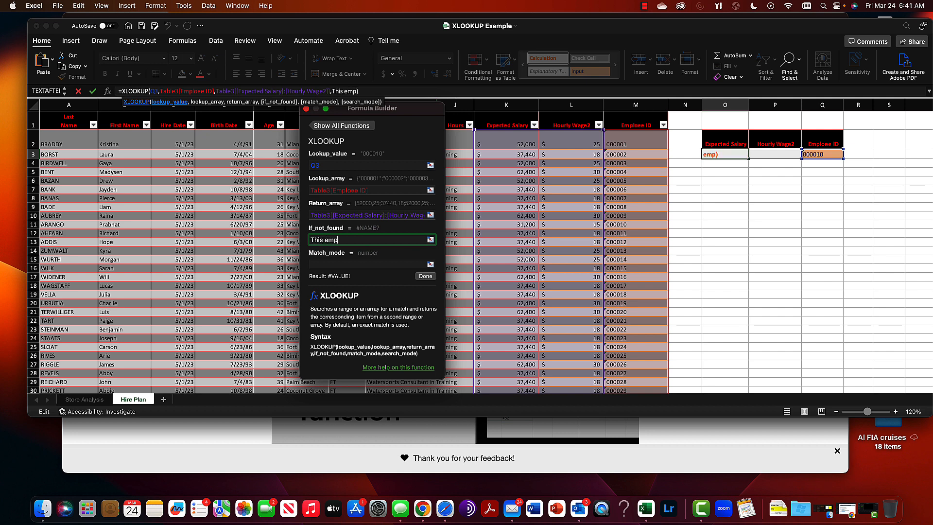
pyautogui.write('lou')
pyautogui.press('BackSpace')
pyautogui.write('yee is no ')
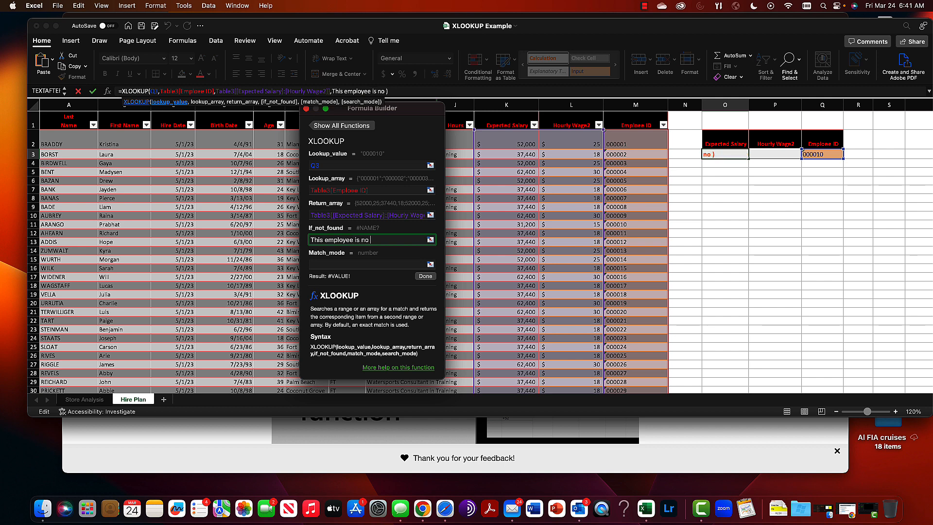
pyautogui.write('longer here')
# Set the match mode to 1, finish the XLOOKUP formula and close the Formula Builder
pyautogui.click(357, 263)
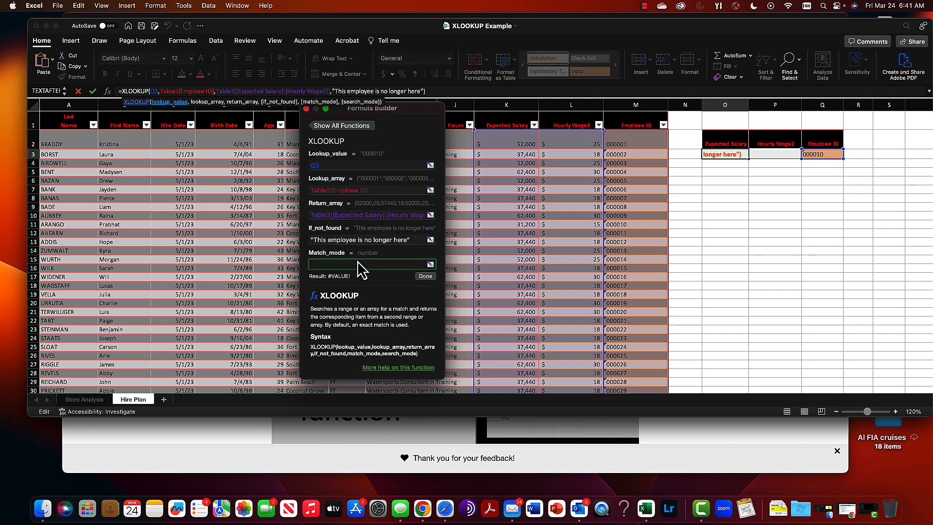
pyautogui.write('1')
pyautogui.scroll(-2, 387, 222)
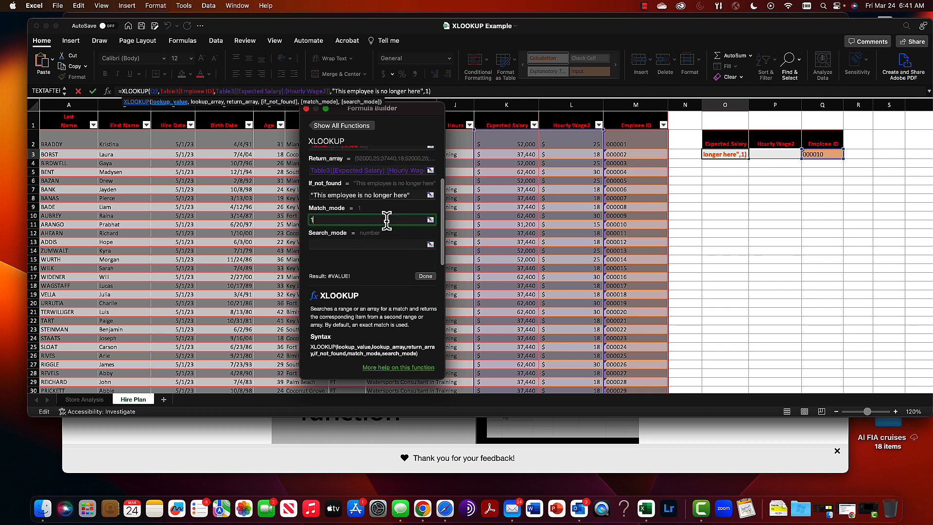
pyautogui.scroll(2, 387, 222)
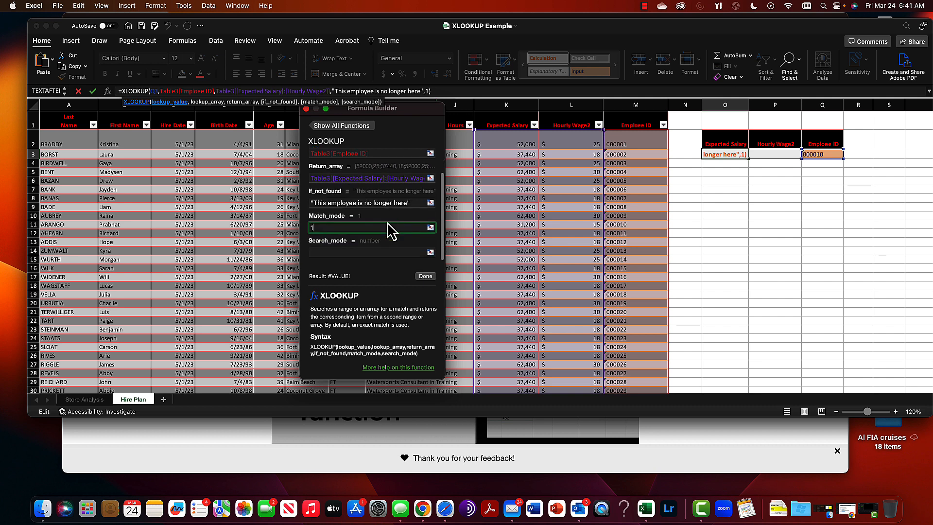
pyautogui.scroll(-1, 387, 223)
pyautogui.click(425, 275)
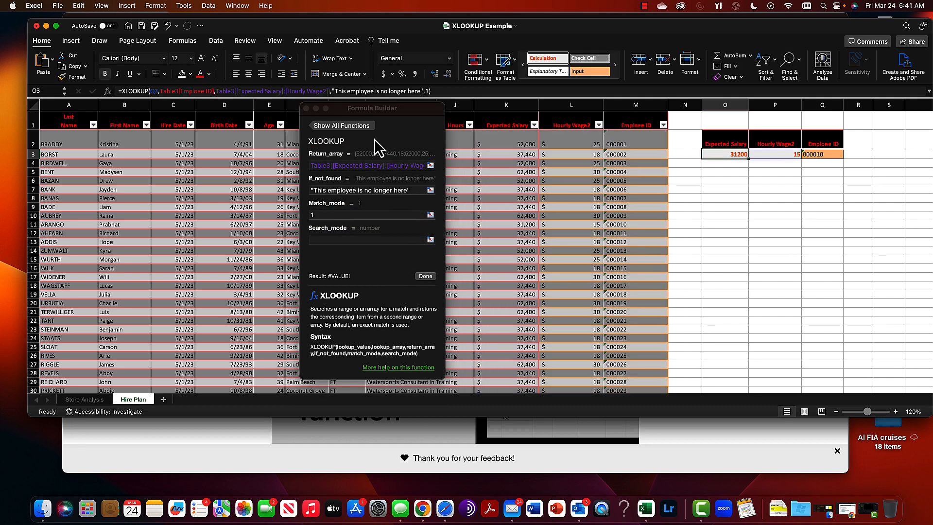
pyautogui.click(421, 275)
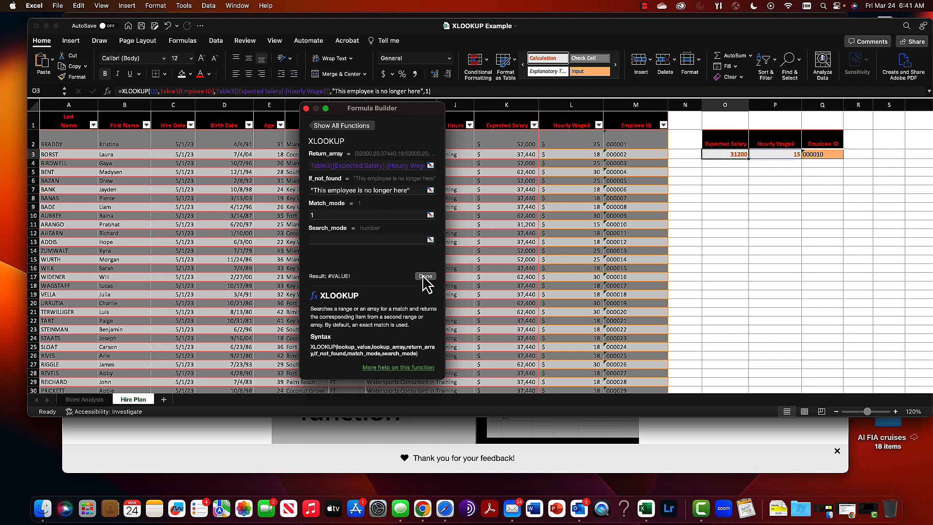
pyautogui.click(306, 108)
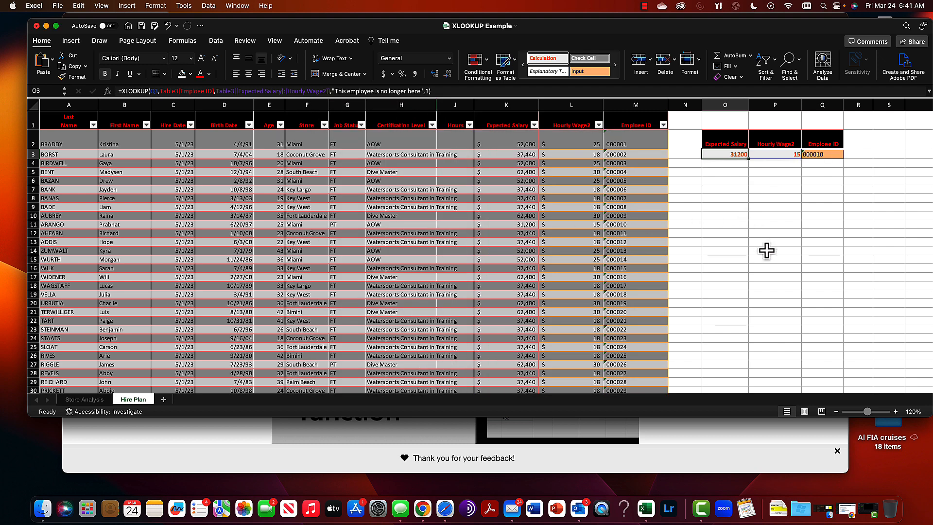
# Check the formula and returned values in the Expected Salary and Hourly Wage2 cells against the lookup ID in Q3
pyautogui.click(763, 228)
pyautogui.click(723, 156)
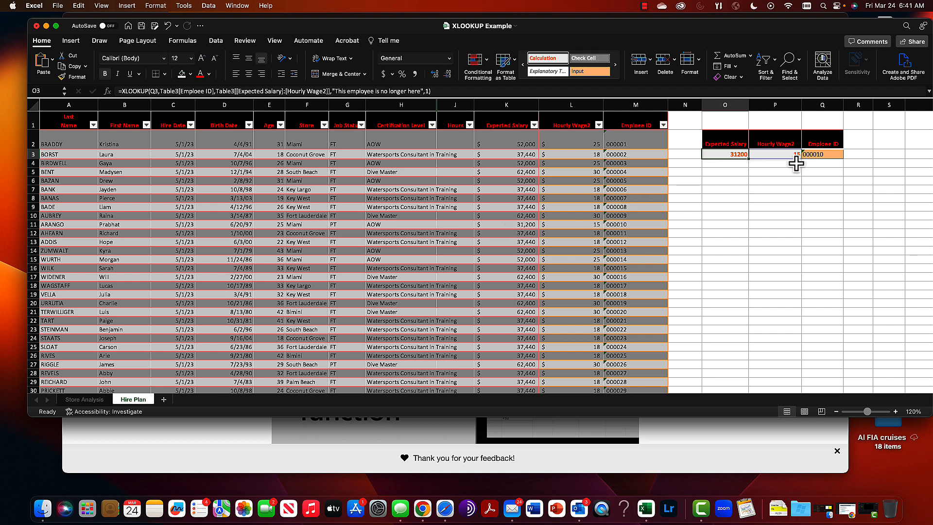
pyautogui.click(772, 154)
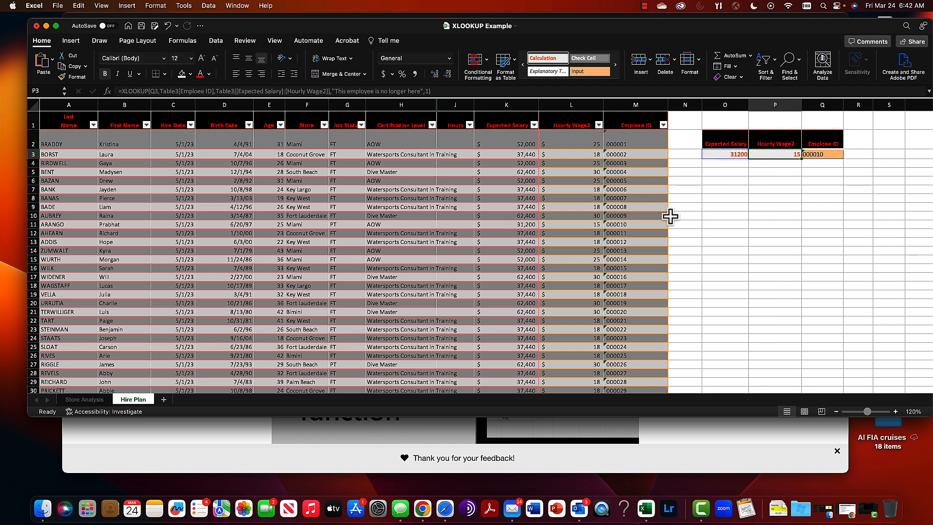
pyautogui.press('Left')
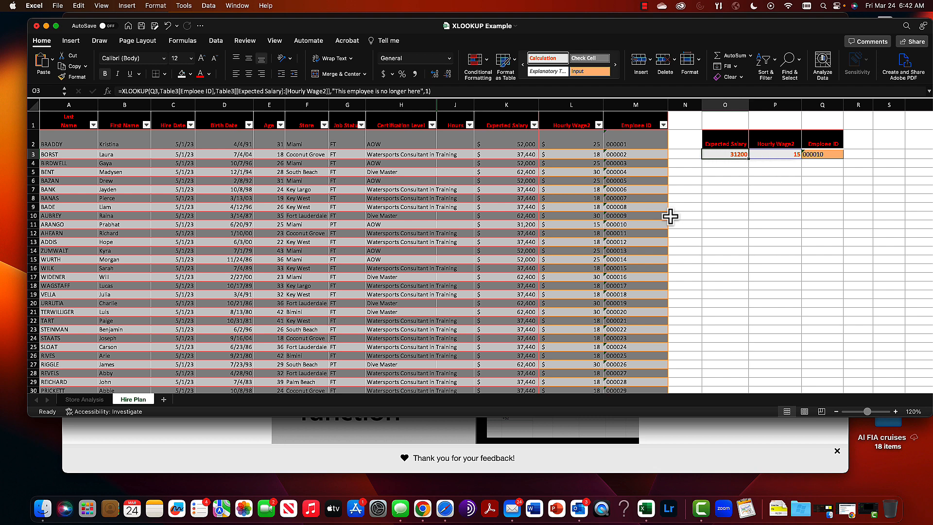
pyautogui.press('Right')
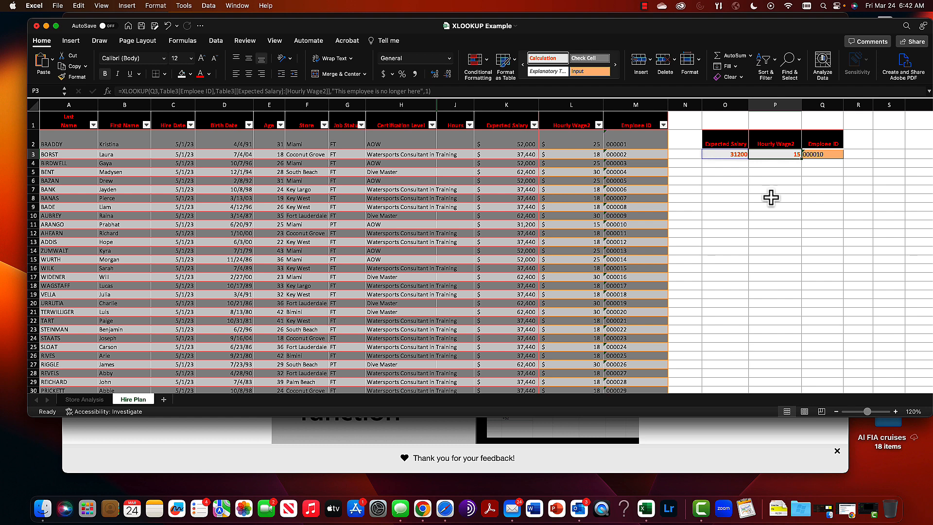
pyautogui.click(826, 154)
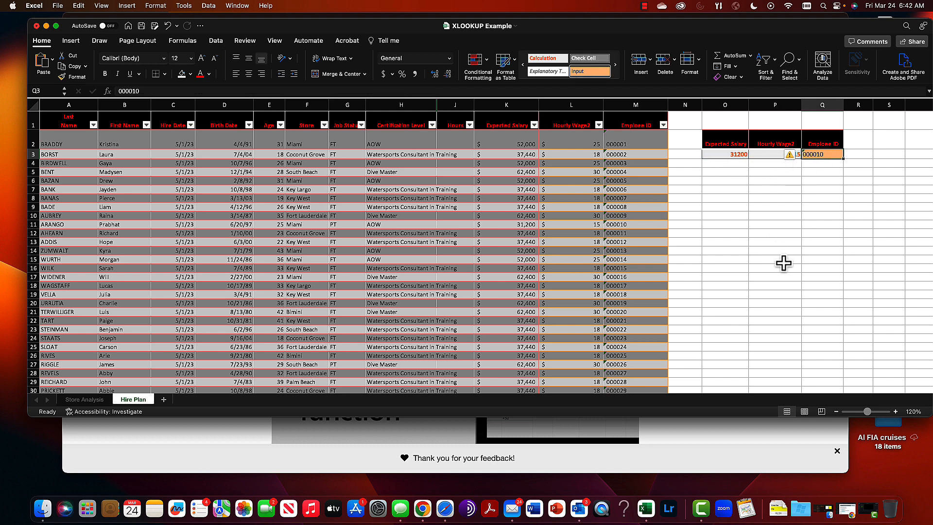
pyautogui.click(743, 180)
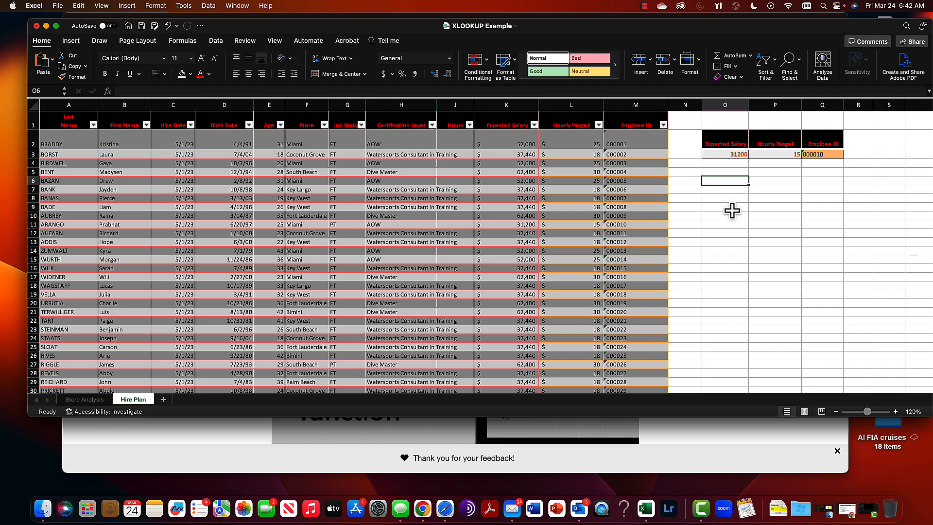